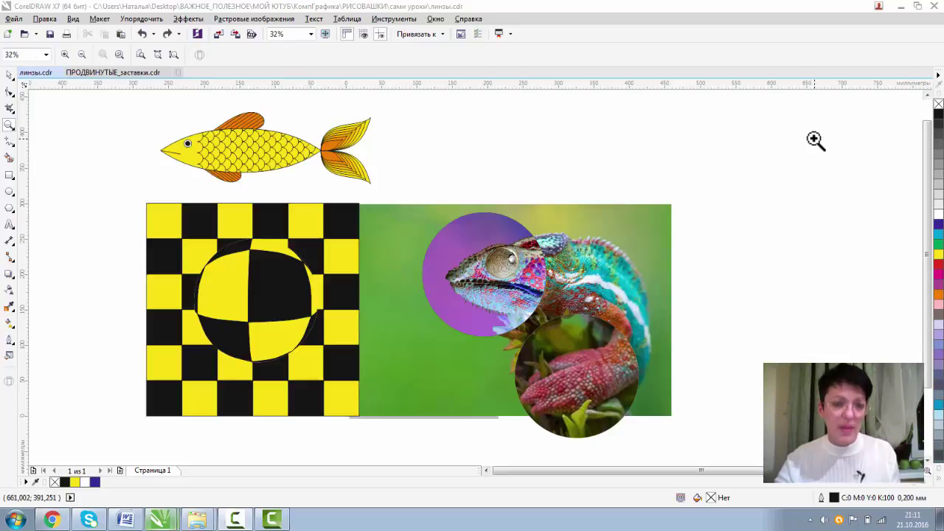
Shift each of the three lens circles to a slightly different spot over the chameleon photo and the checkerboard.
click(9, 75)
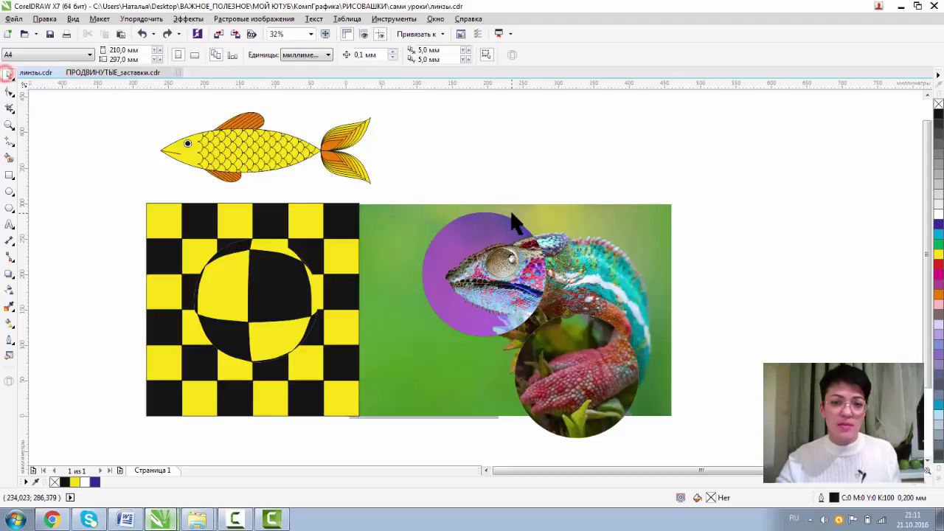
click(572, 346)
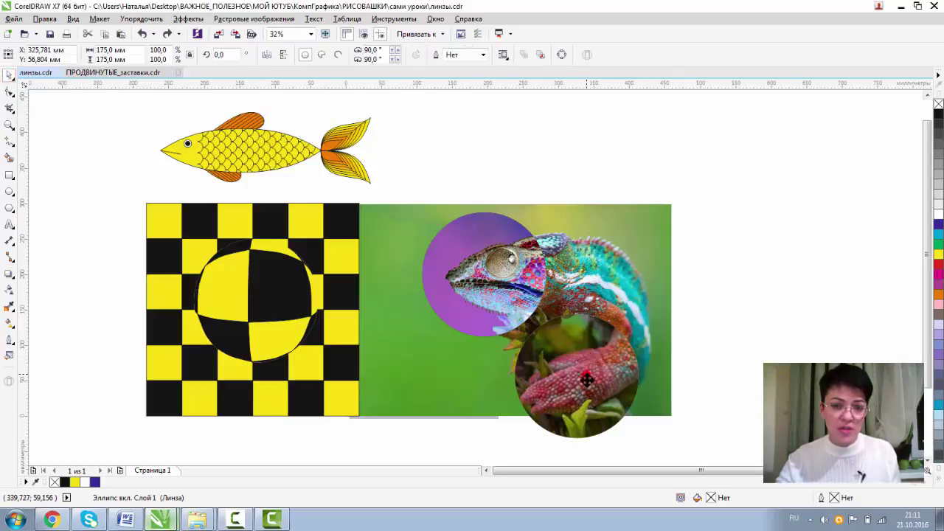
drag(587, 380, 557, 380)
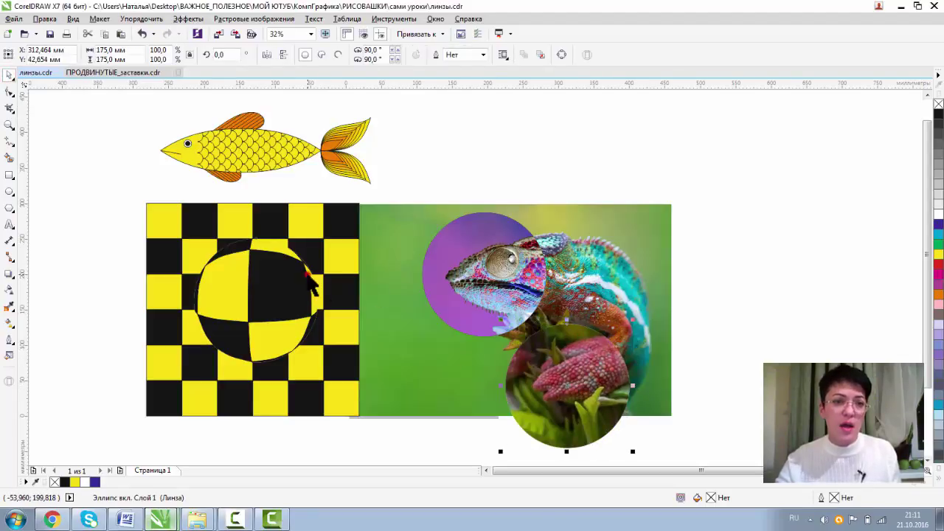
drag(310, 279, 272, 278)
click(452, 256)
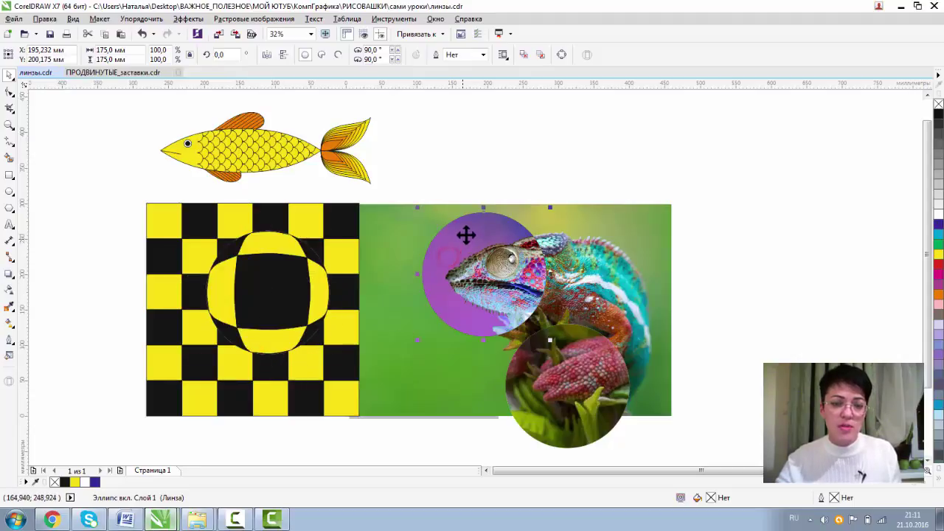
drag(472, 241, 467, 266)
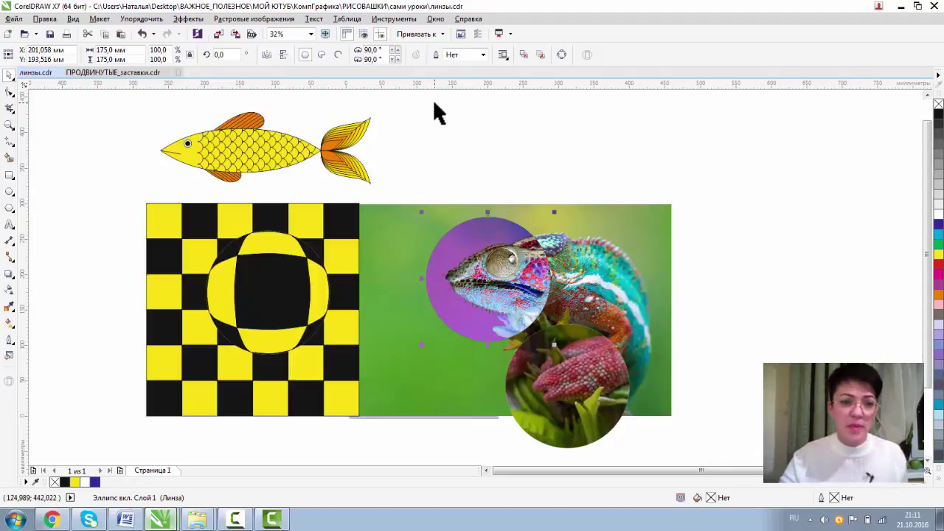
Delete the three lens circles from the chameleon photo and the checkerboard.
key(Delete)
click(487, 341)
key(Delete)
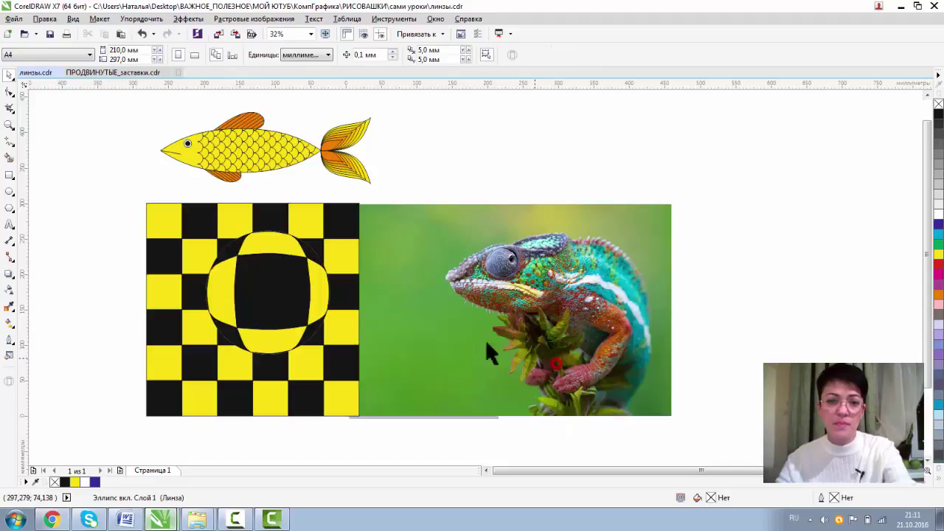
click(320, 289)
key(Delete)
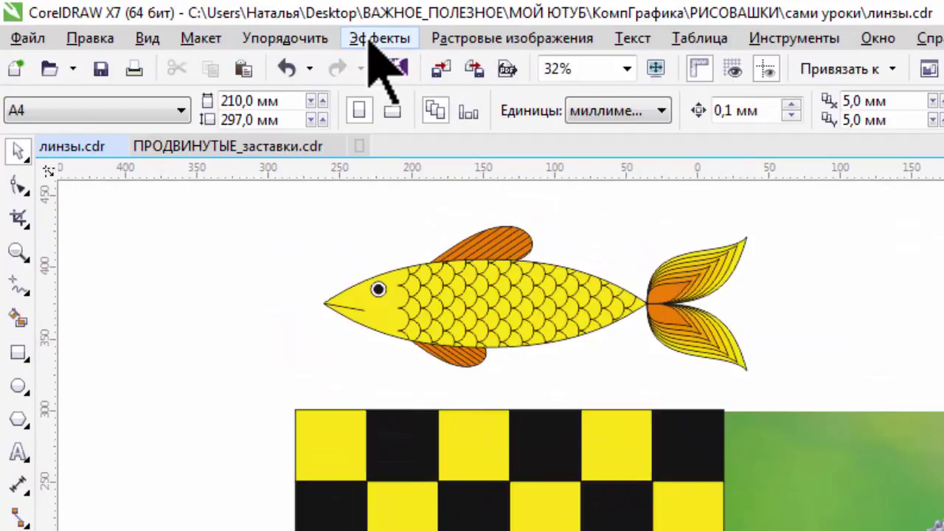
Open the Lens (Линза) effect settings and draw a circle about 134 mm in diameter overlapping the photo's upper edge.
click(370, 43)
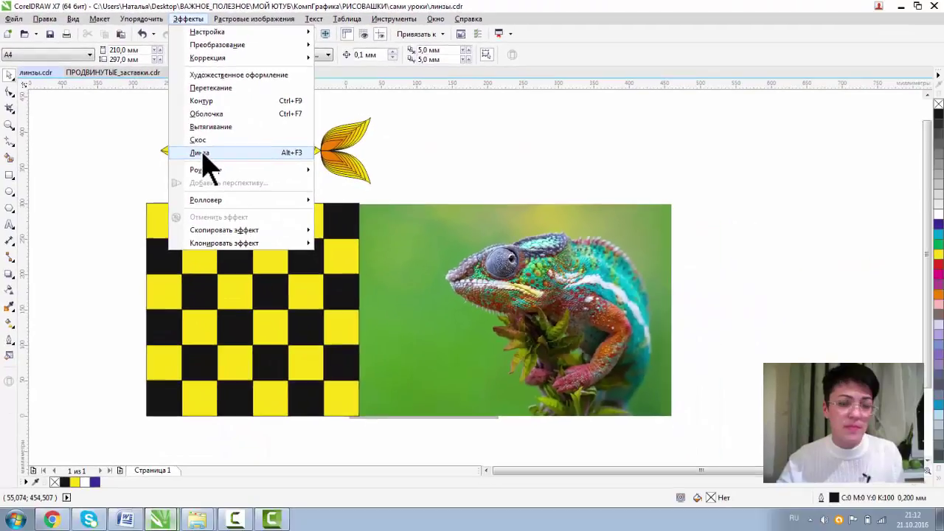
click(410, 310)
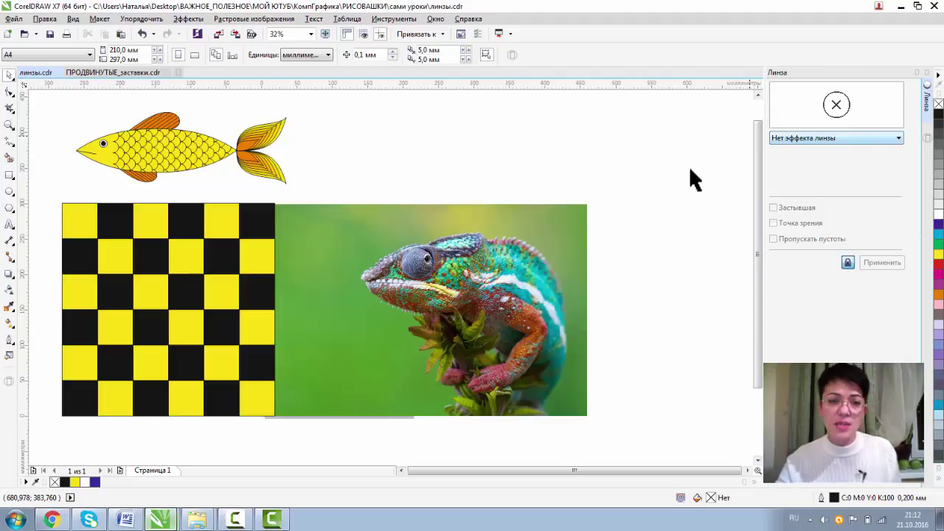
click(10, 192)
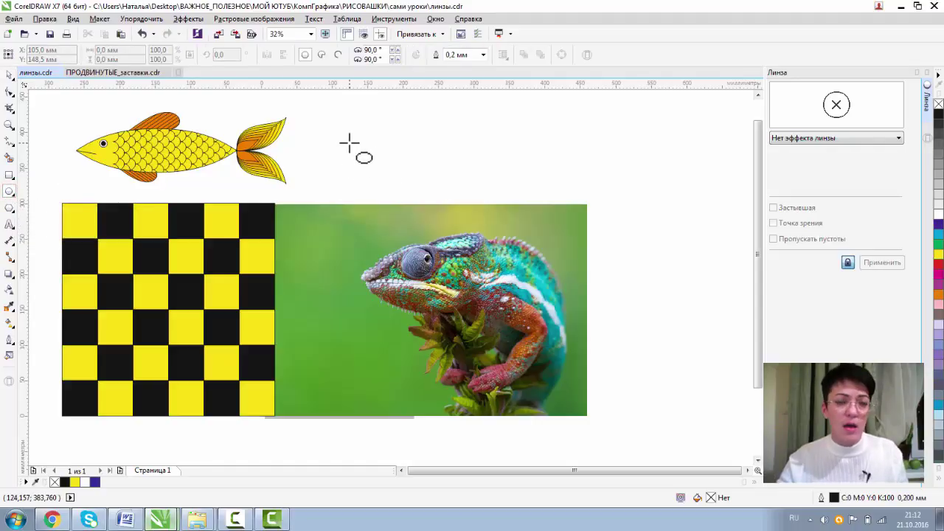
drag(350, 143, 444, 234)
click(9, 75)
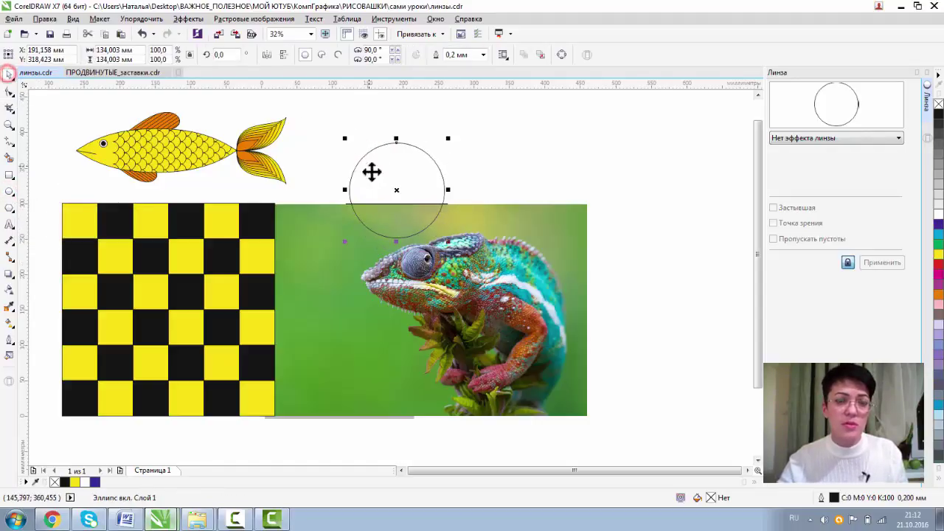
Move the circle over the chameleon's snout and give it a white fill with no outline.
drag(387, 178, 424, 170)
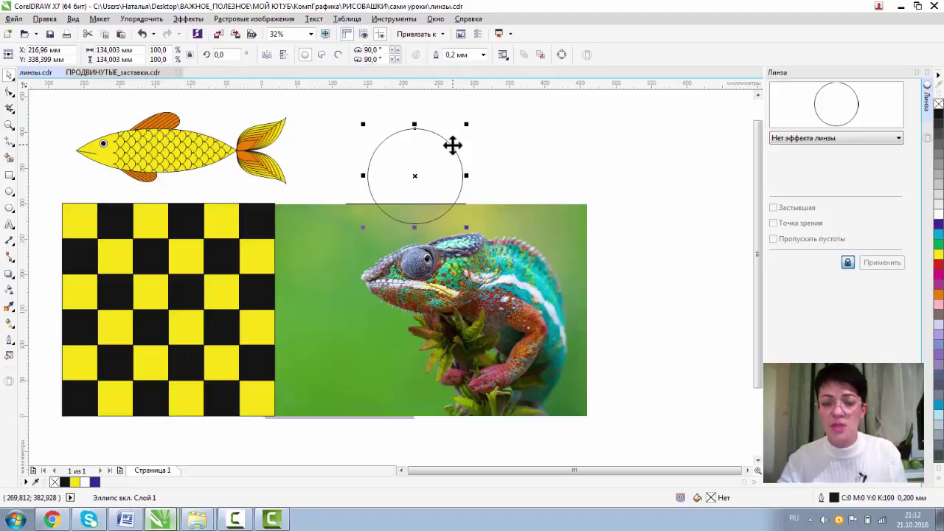
click(619, 145)
drag(415, 157, 354, 250)
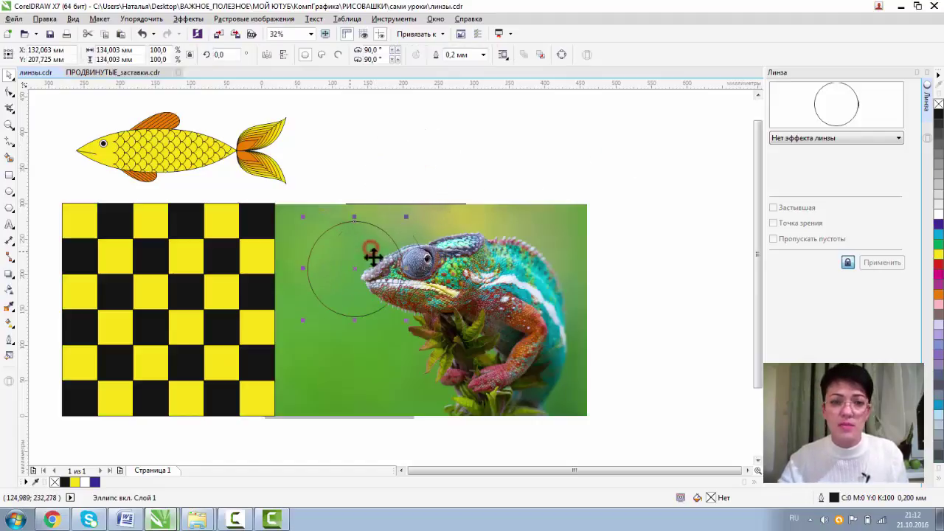
click(938, 215)
right_click(939, 104)
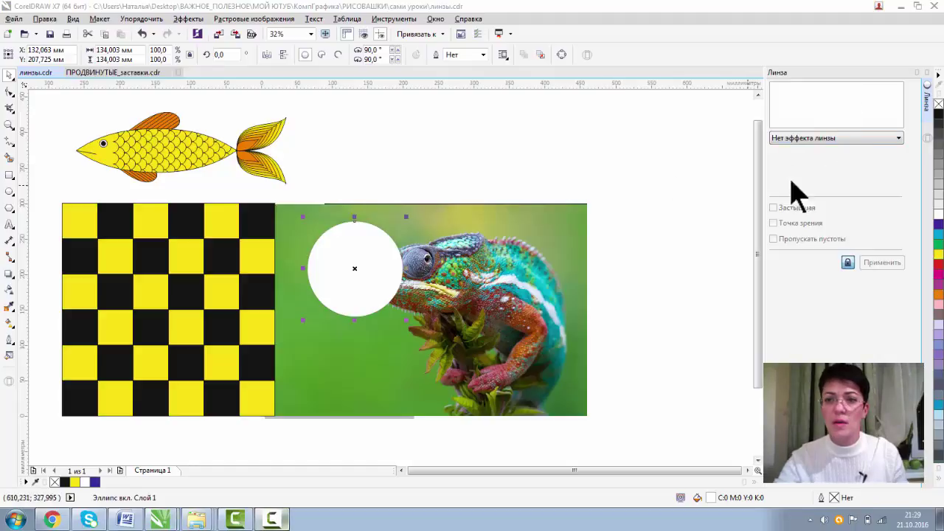
Apply the Brightness (Яркость) lens at 50% to the circle and make it frozen (Застывшая).
click(877, 138)
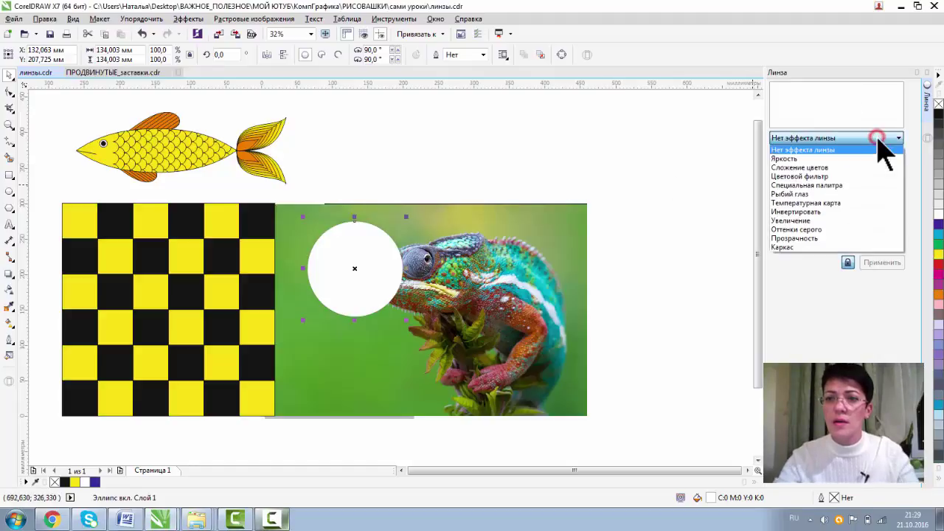
click(799, 158)
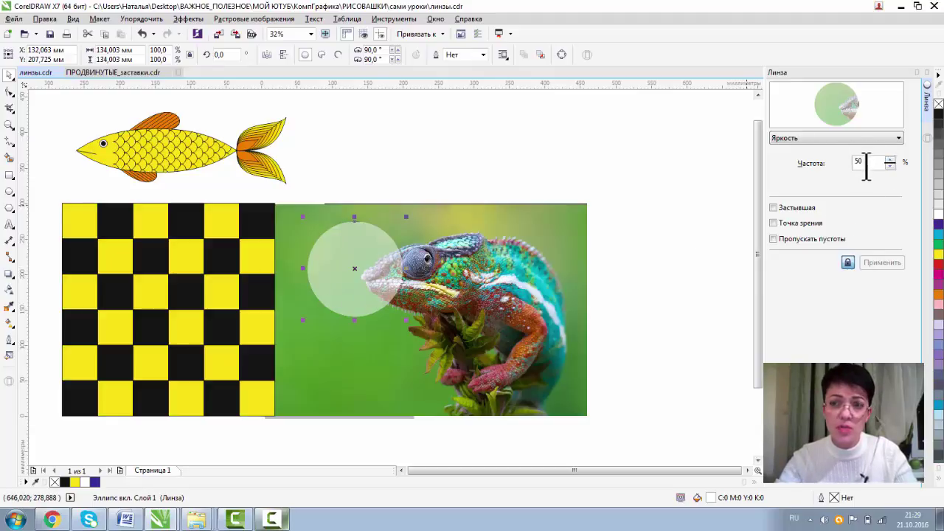
click(774, 208)
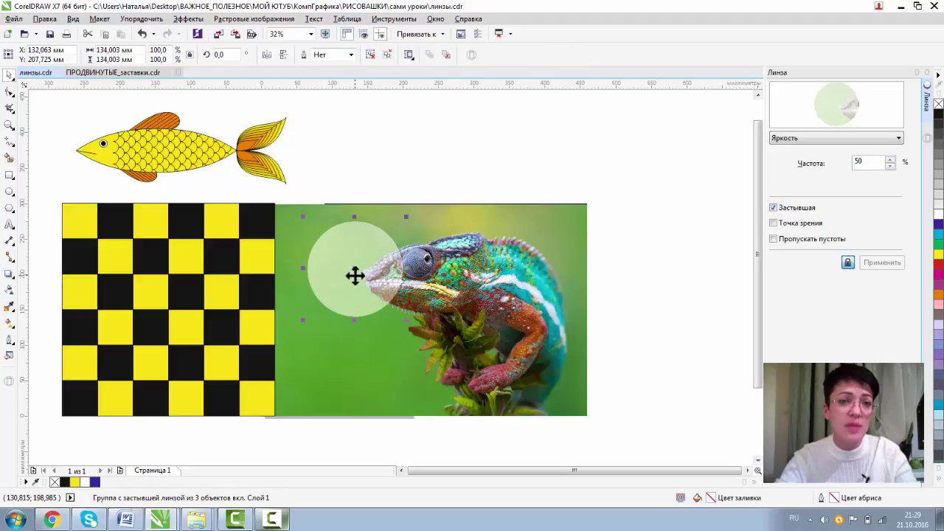
Move the frozen lens off the photo onto the blank area beside it, and undo the moves.
drag(355, 275, 531, 166)
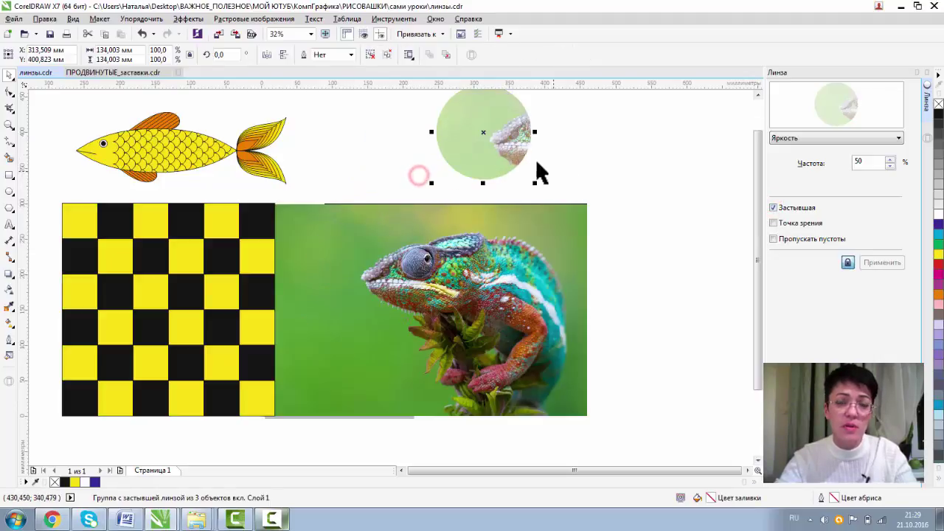
drag(489, 126, 666, 158)
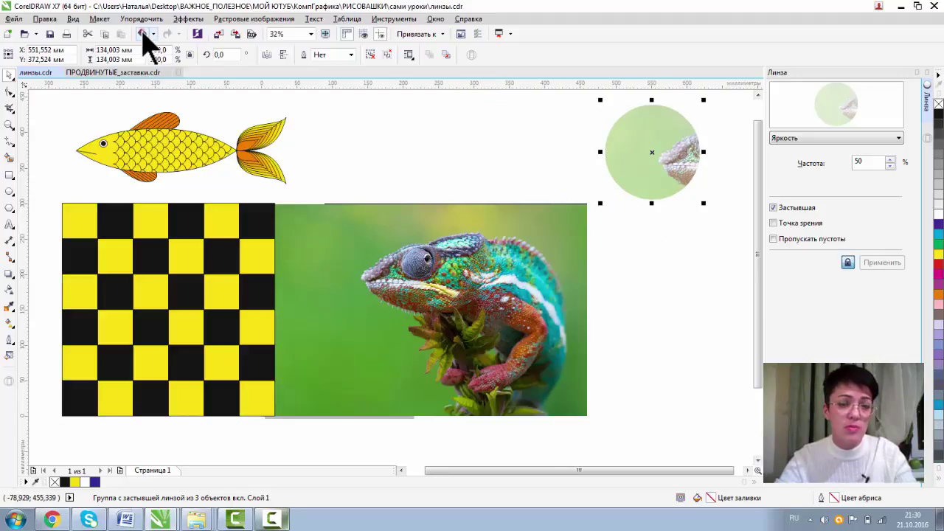
click(141, 34)
click(142, 33)
click(142, 33)
click(142, 34)
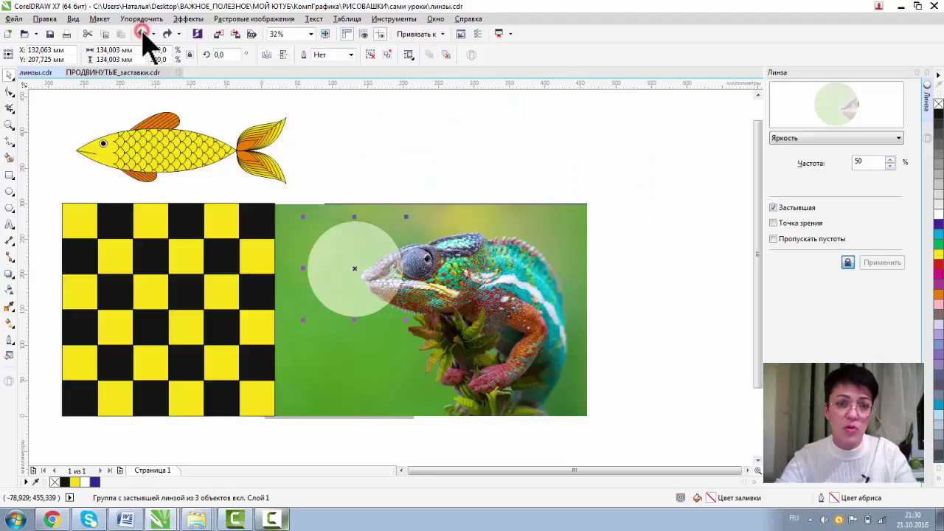
Change the lens effect to Color Add (Сложение цветов) and try yellow, followed by yellow-green, as its color.
click(878, 138)
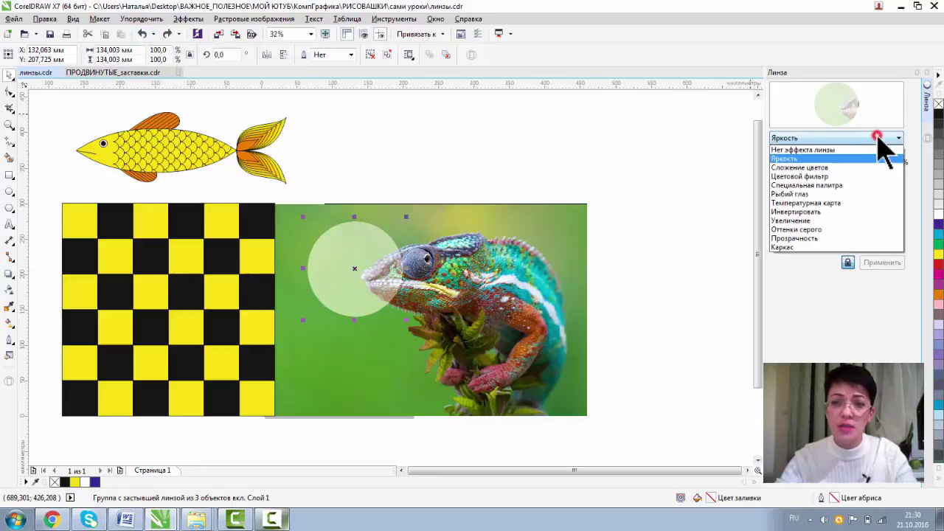
click(836, 168)
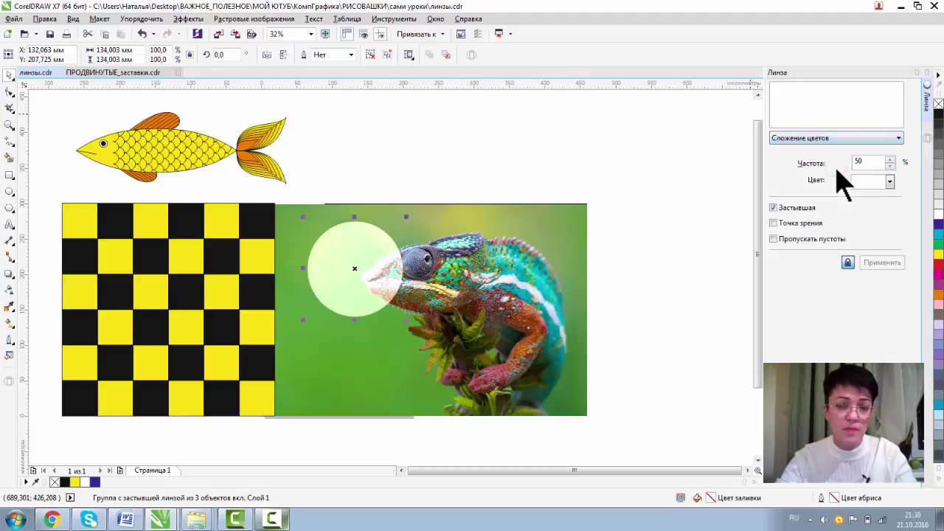
click(890, 182)
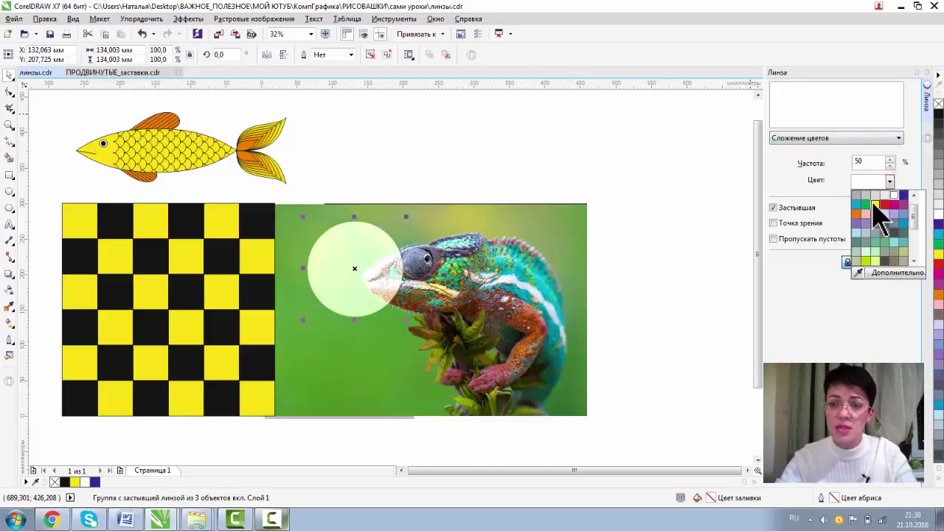
click(878, 198)
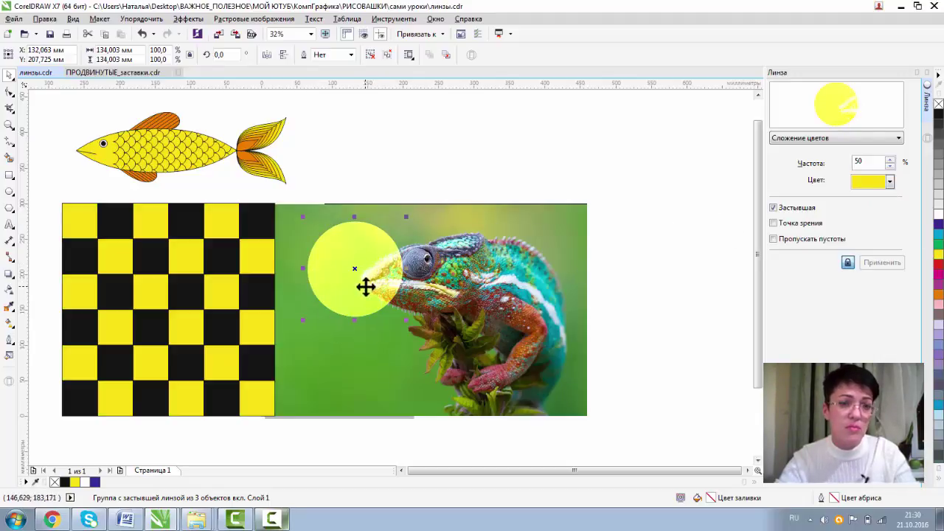
click(891, 182)
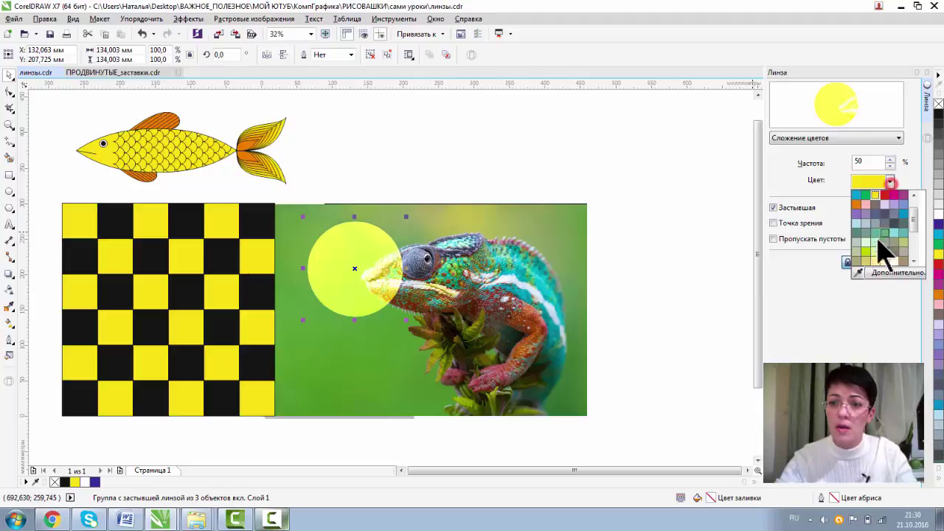
click(866, 251)
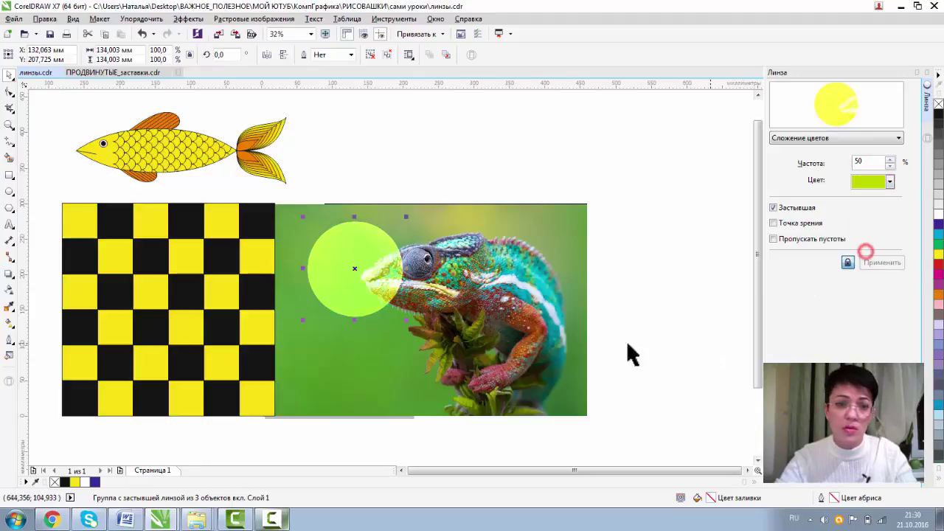
Change the lens effect to Color Filter (Цветовой фильтр) and try pink, followed by another swatch, as its color.
click(898, 138)
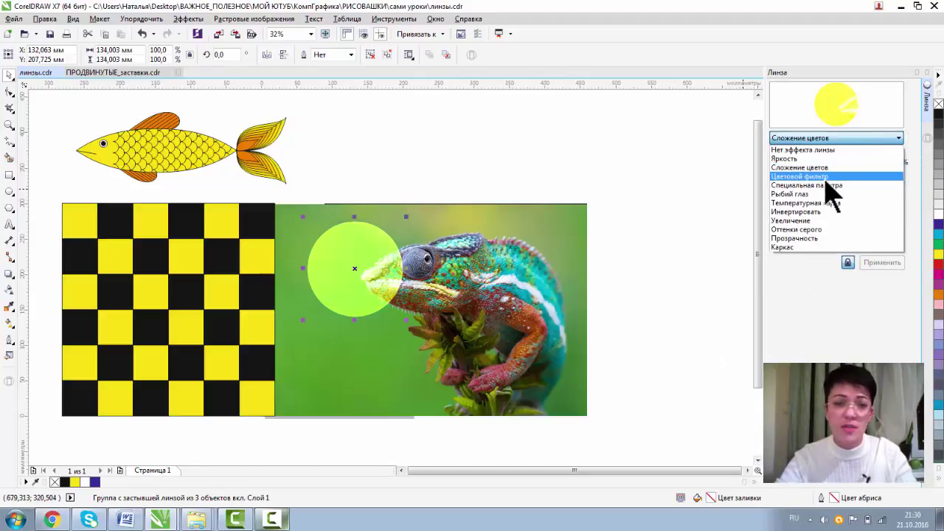
click(828, 177)
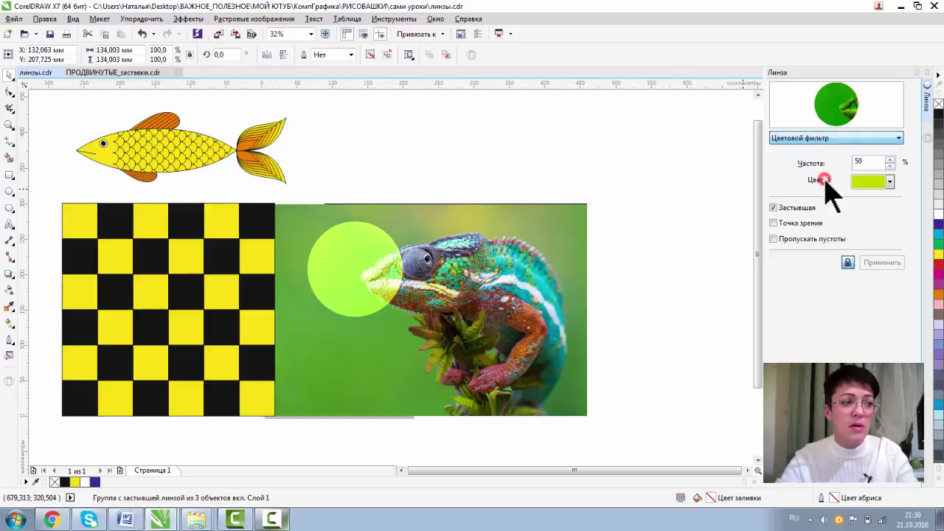
click(890, 182)
click(857, 243)
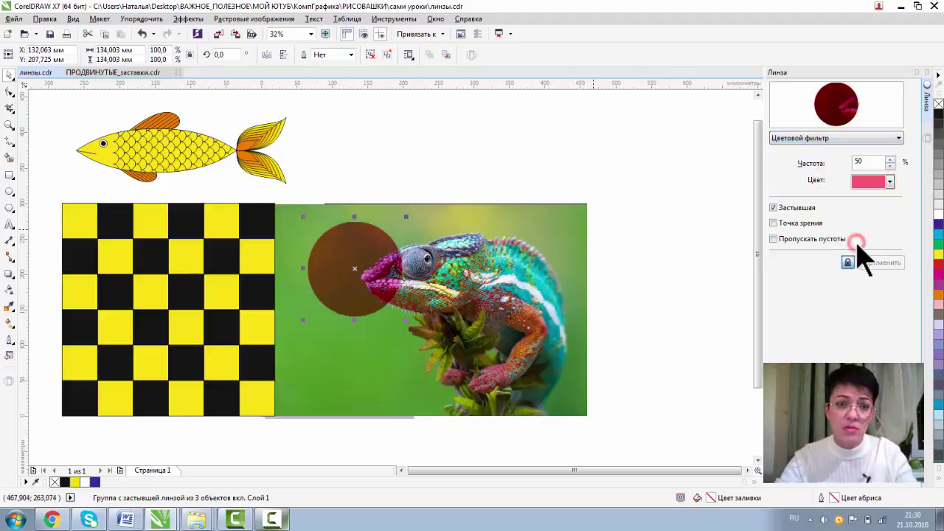
click(891, 182)
click(881, 225)
Change the lens effect to Custom Palette (Специальная палитра), mapping from golden yellow to crimson.
click(836, 138)
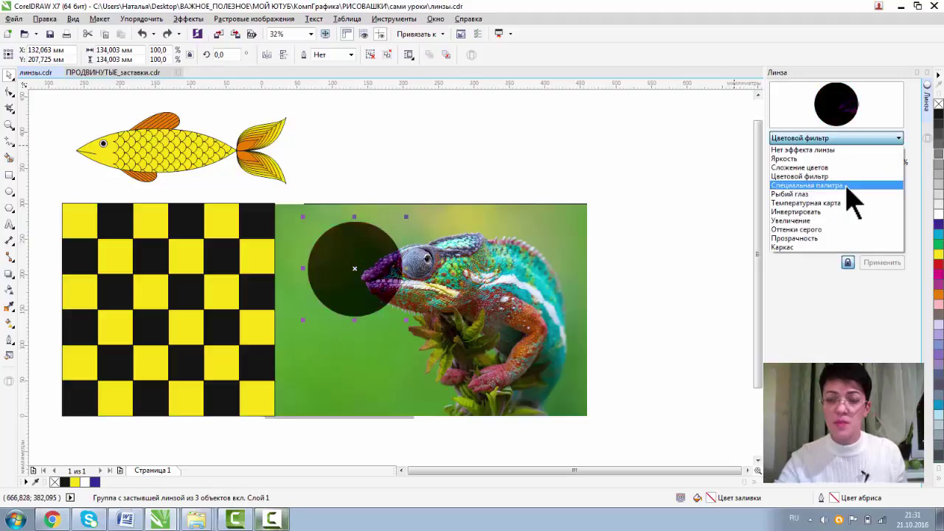
click(848, 186)
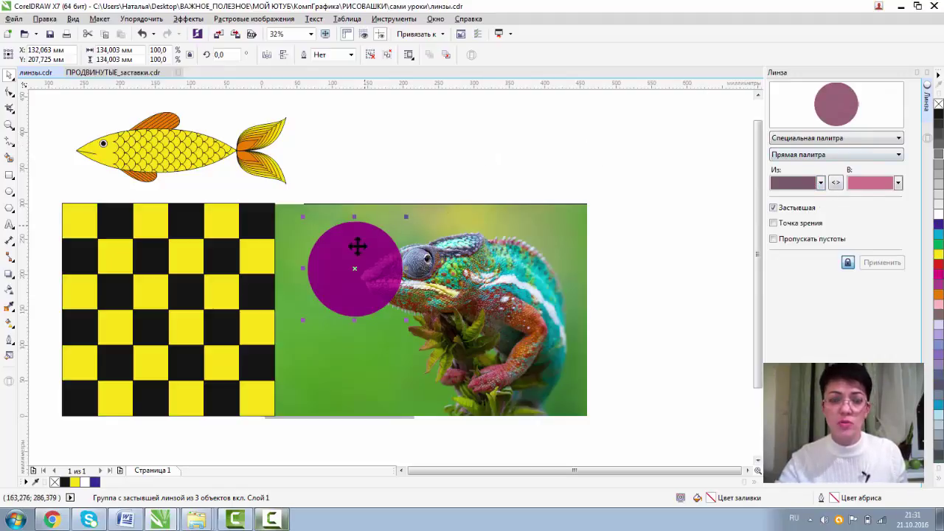
click(821, 183)
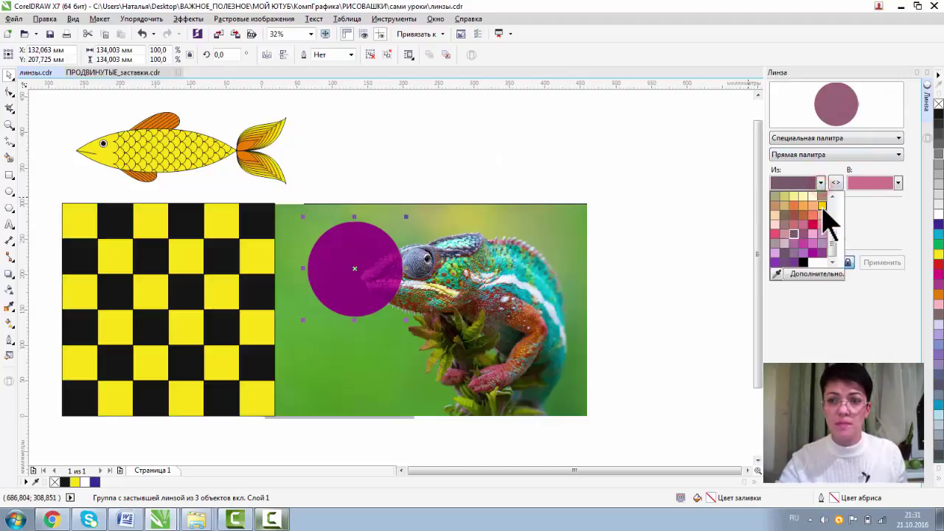
click(822, 205)
click(899, 182)
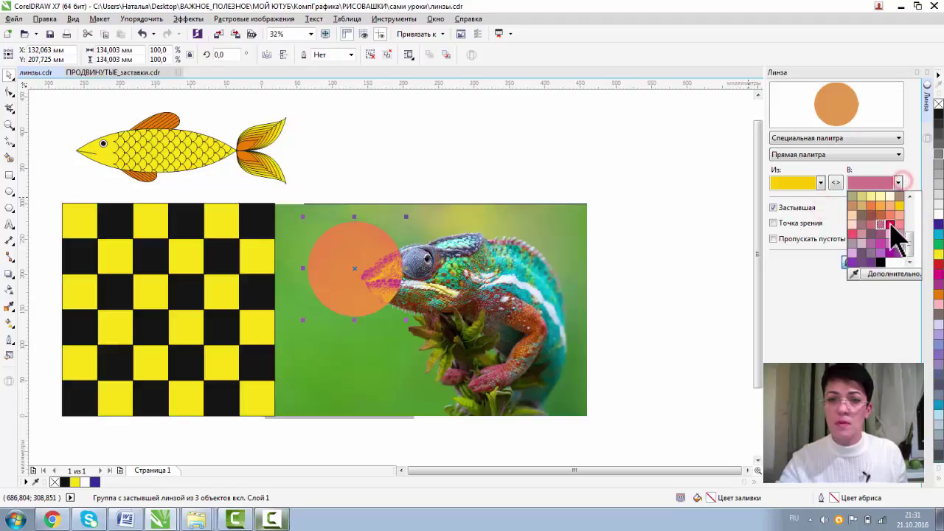
click(891, 224)
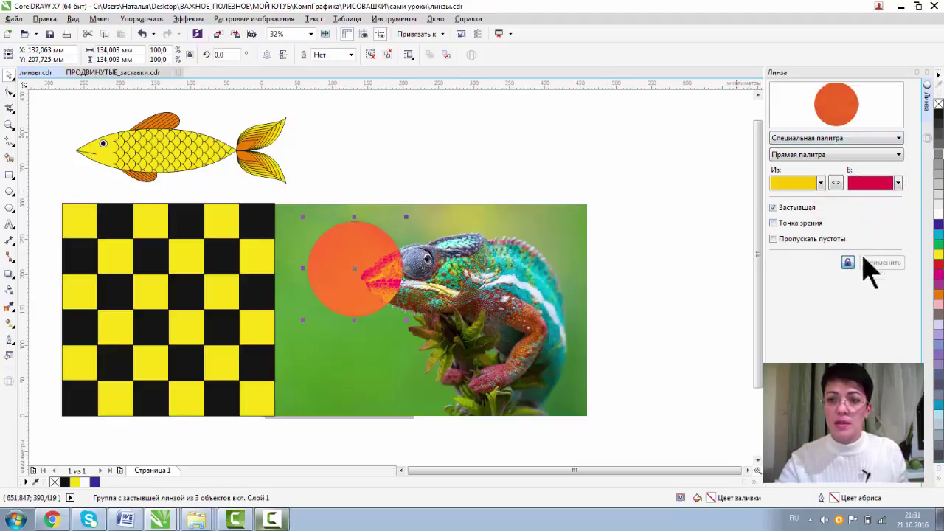
Change the lens effect to Fish Eye (Рыбий глаз), move the circle onto the checkerboard and turn off its Frozen (Застывшая) option.
click(899, 139)
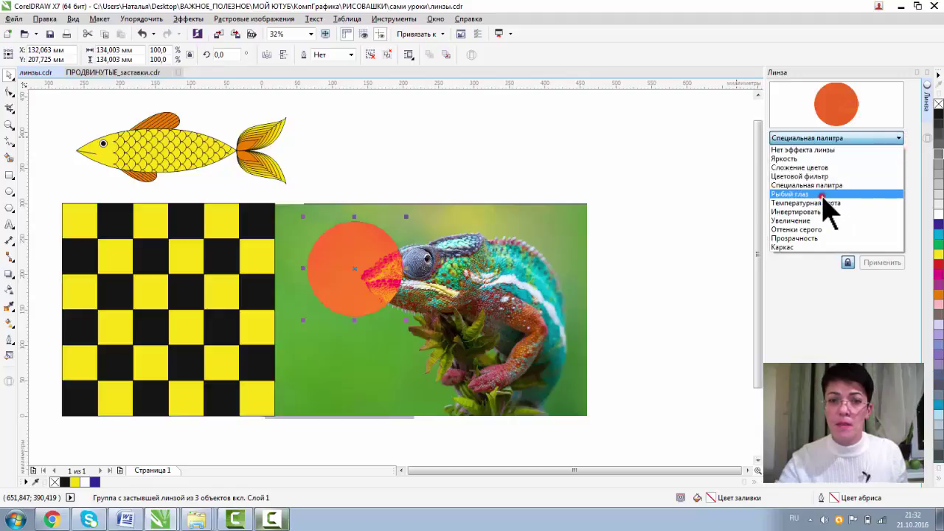
click(822, 196)
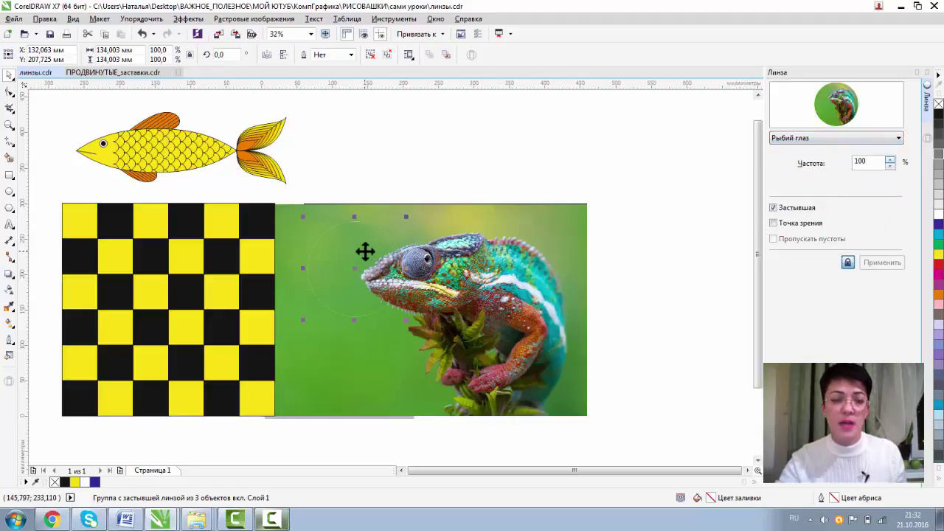
drag(366, 251, 221, 284)
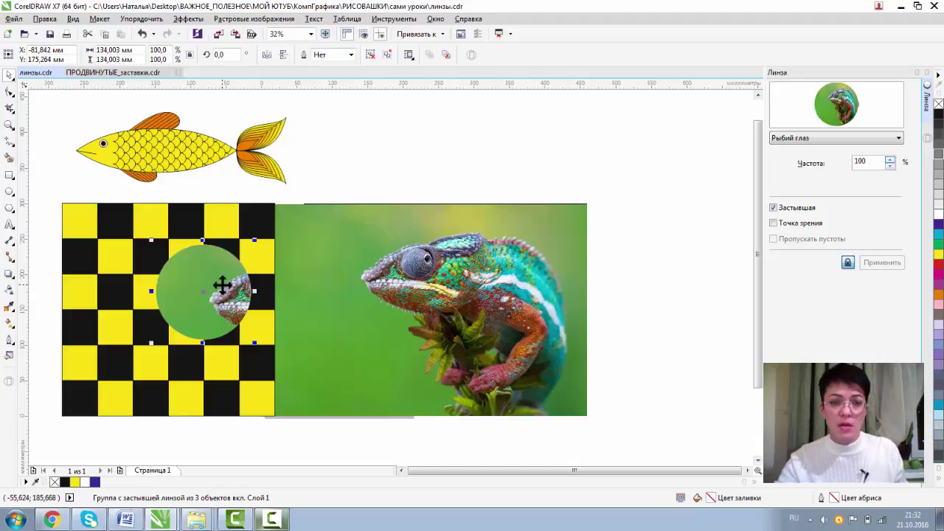
click(774, 208)
drag(225, 287, 176, 307)
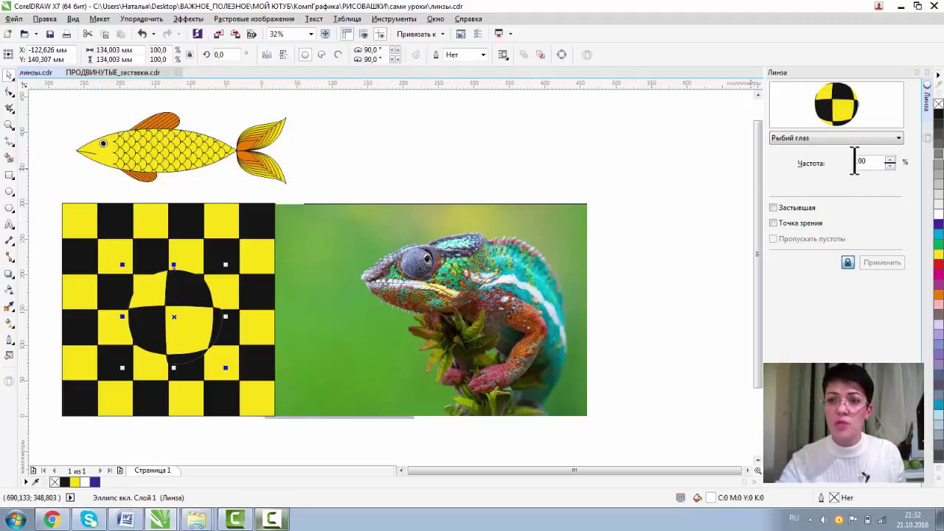
Set the fish eye lens's rate (Частота) to -100% and shift the circle toward the checkerboard's center.
click(857, 161)
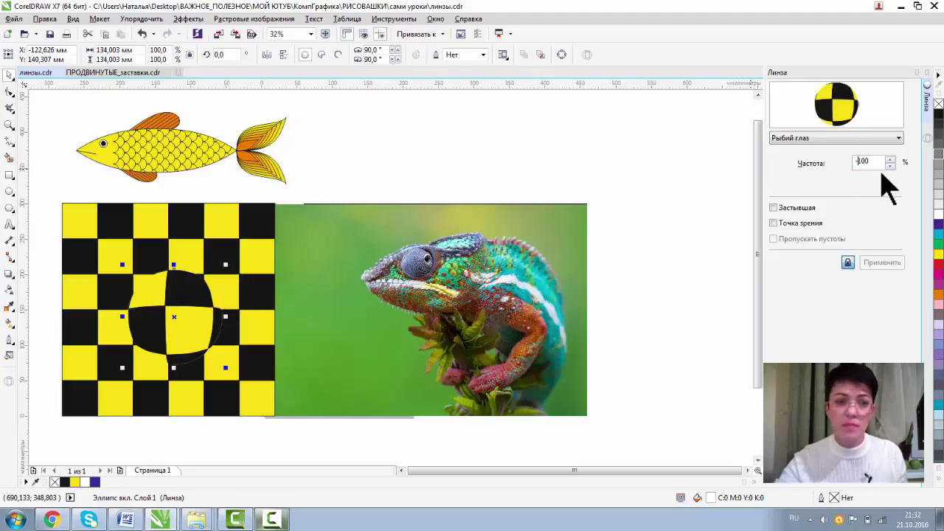
text(-)
key(Return)
drag(162, 310, 186, 303)
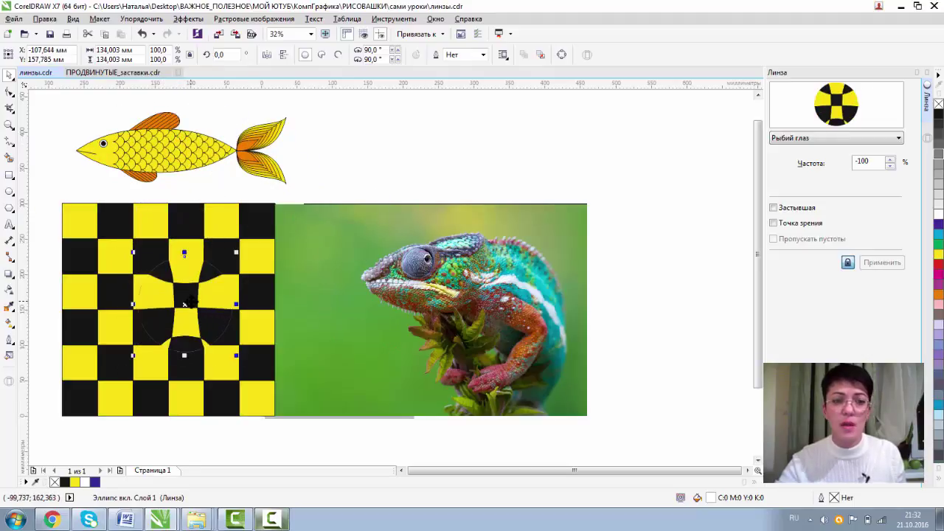
Change the lens effect to Heat Map (Температурная карта) and move the circle over the chameleon's head.
click(899, 138)
click(848, 204)
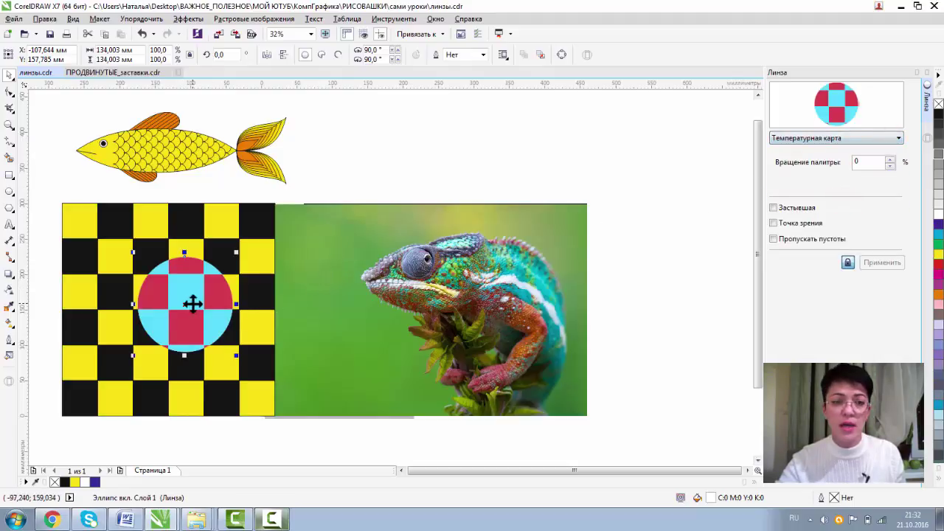
drag(191, 303, 397, 276)
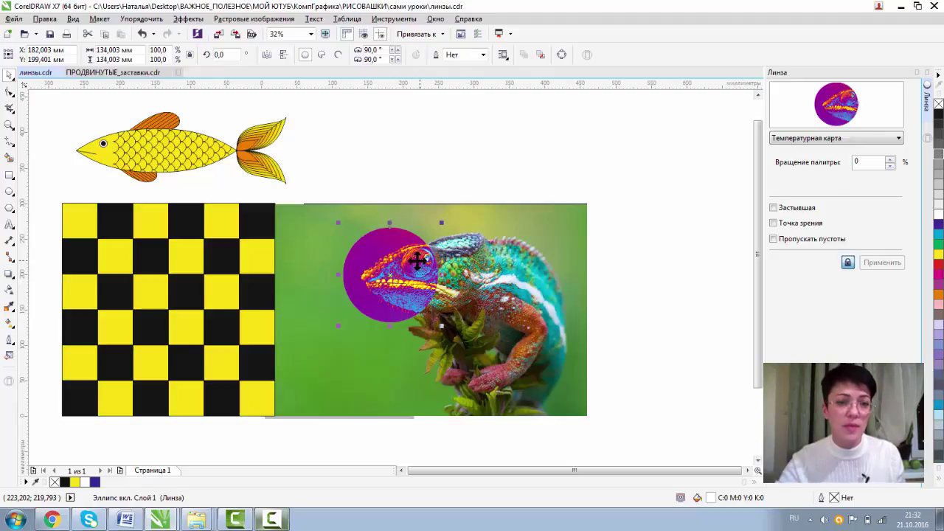
Try a palette rotation of 50% on the heat map lens while shifting it slightly over the chameleon's head.
drag(374, 252, 382, 277)
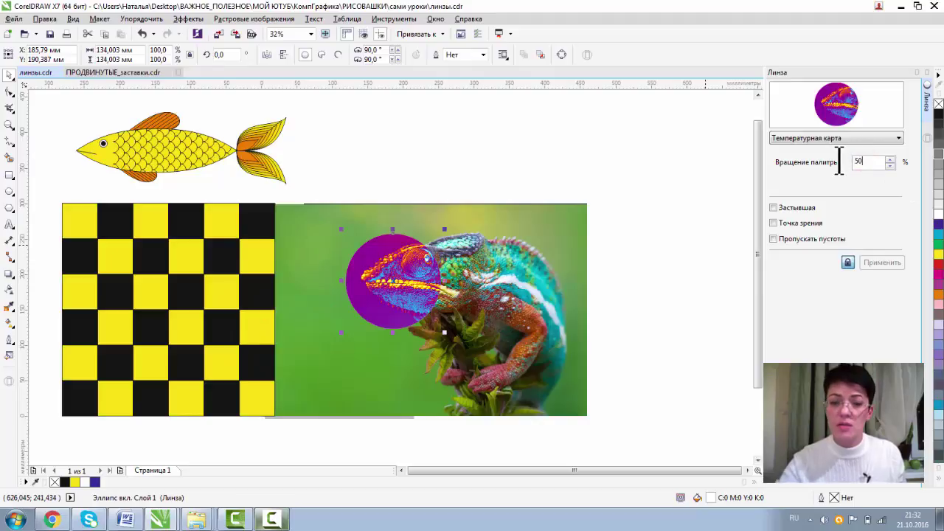
key(Return)
mouse_move(420, 285)
mouse_down()
mouse_move(402, 270)
mouse_move(410, 273)
mouse_up()
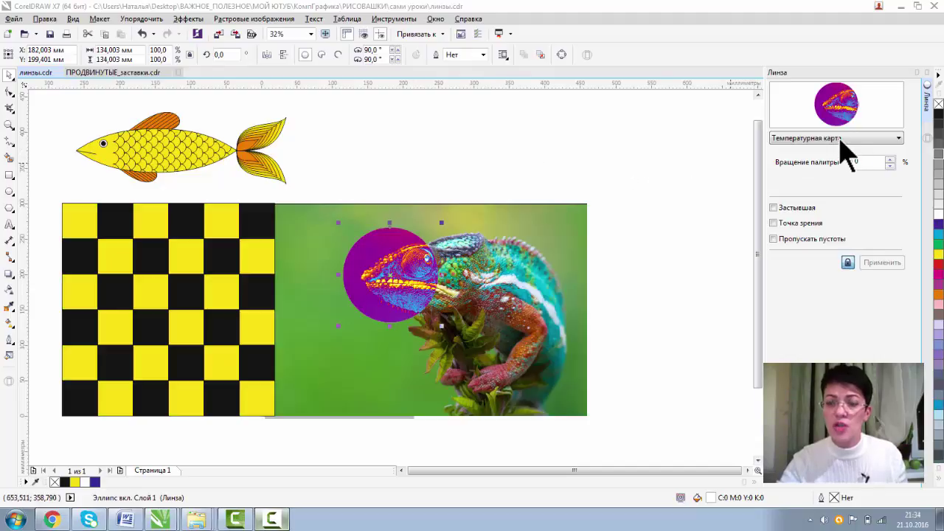
Change the lens effect to Magnify (Увеличение), try it on the checkerboard and move it back over the chameleon's head.
click(839, 139)
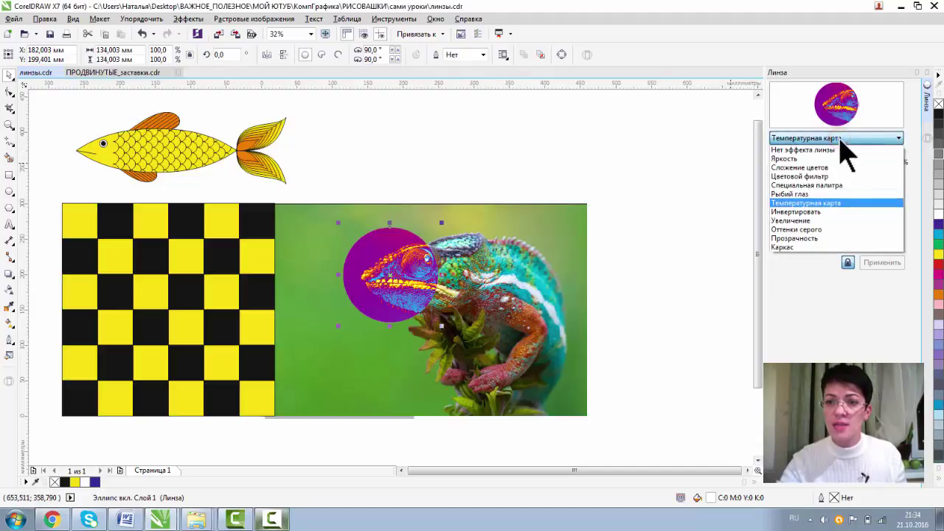
click(791, 220)
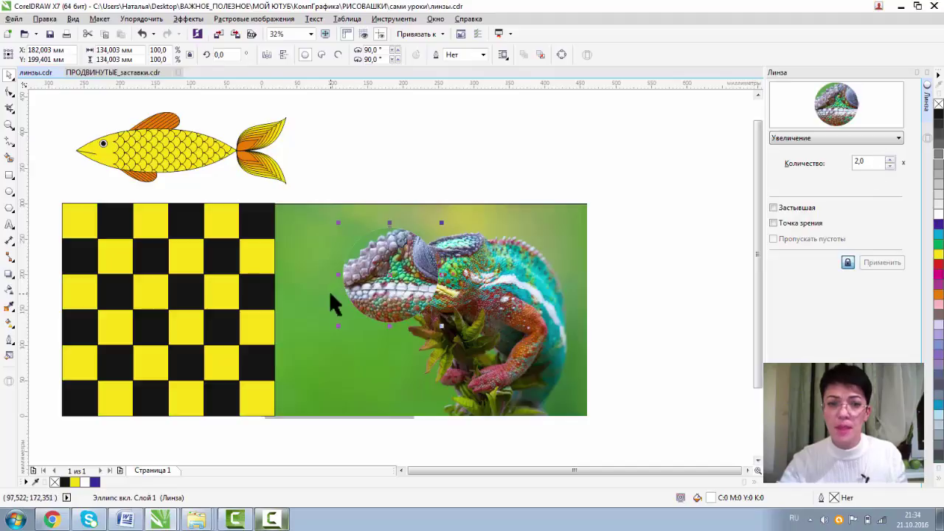
drag(408, 252, 234, 255)
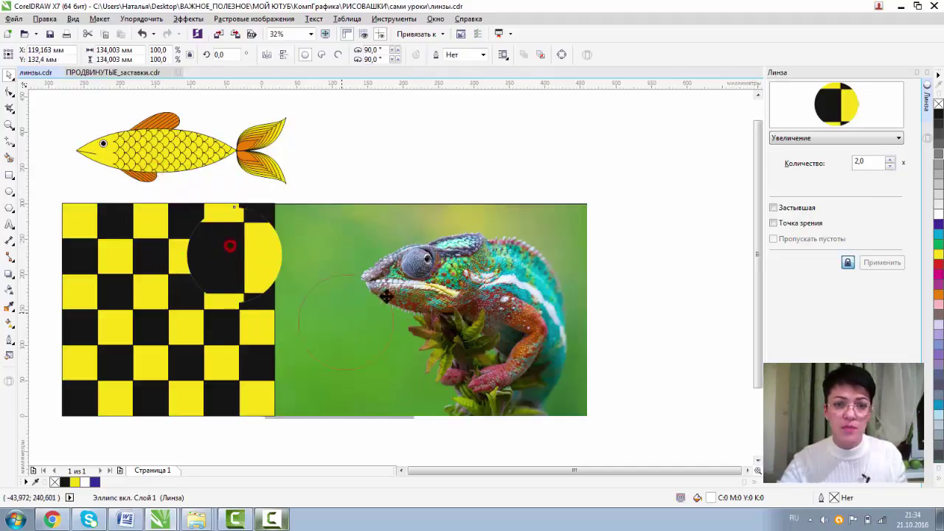
drag(386, 296, 395, 280)
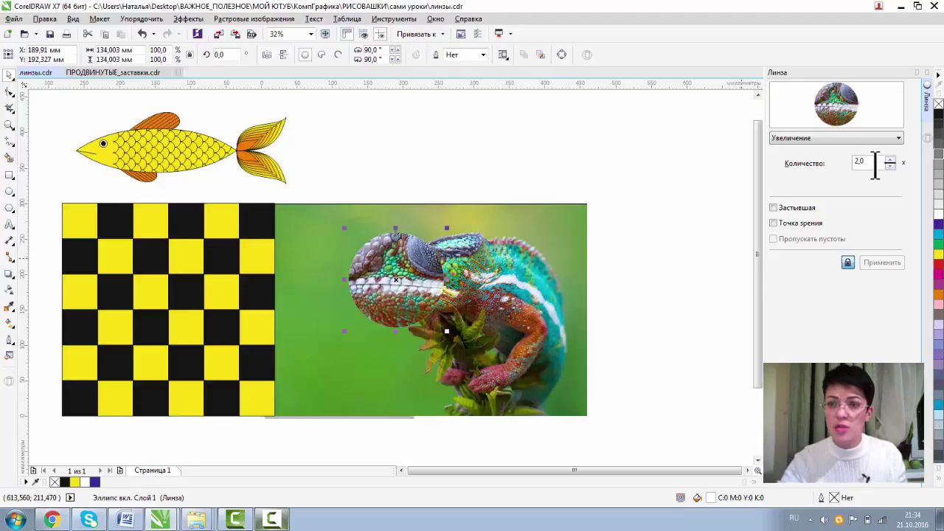
Set the lens's magnification amount to 100x and shift the circle slightly down on the chameleon.
double_click(875, 164)
key(Return)
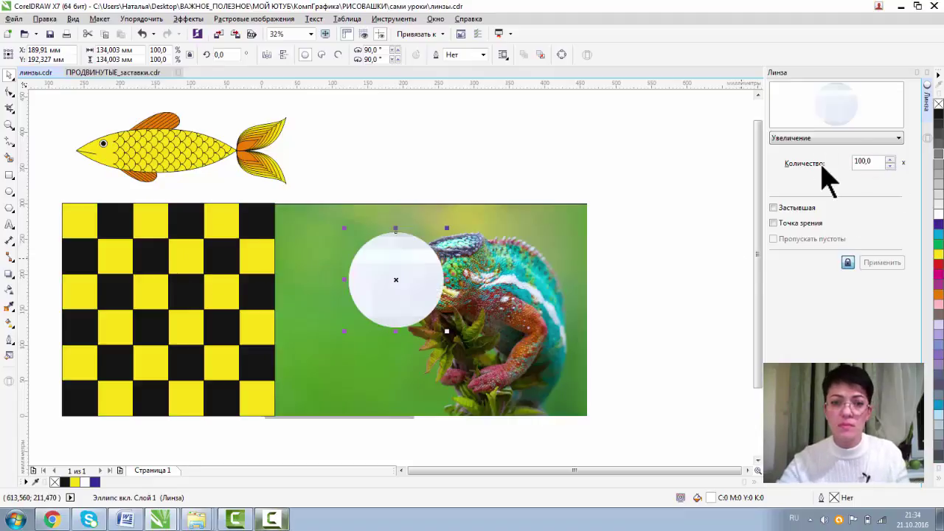
mouse_move(396, 280)
mouse_down()
mouse_move(475, 276)
mouse_move(506, 295)
mouse_move(535, 335)
mouse_move(527, 320)
mouse_move(470, 358)
mouse_move(466, 347)
mouse_move(476, 391)
mouse_move(395, 275)
mouse_move(397, 288)
mouse_up()
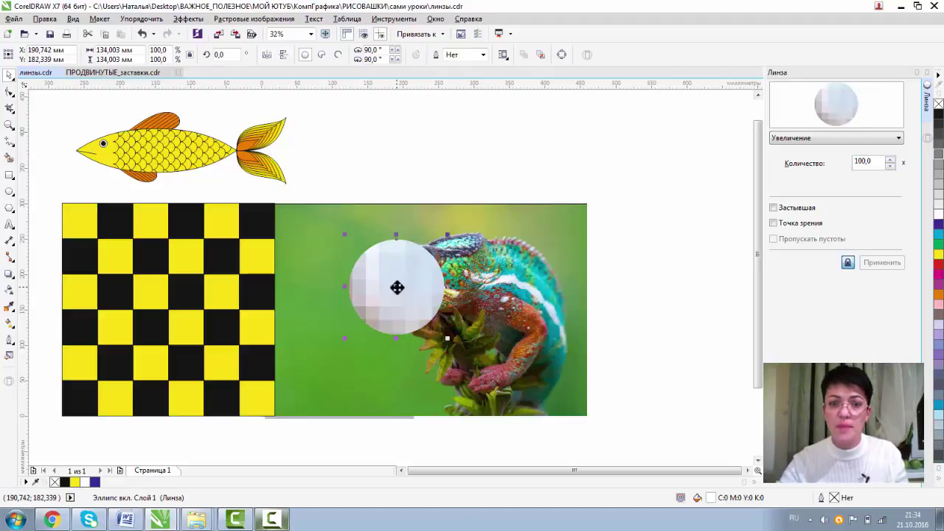
Change the lens effect to Tinted Grayscale (Оттенки серого) and shift the circle slightly up over the chameleon's head.
click(884, 138)
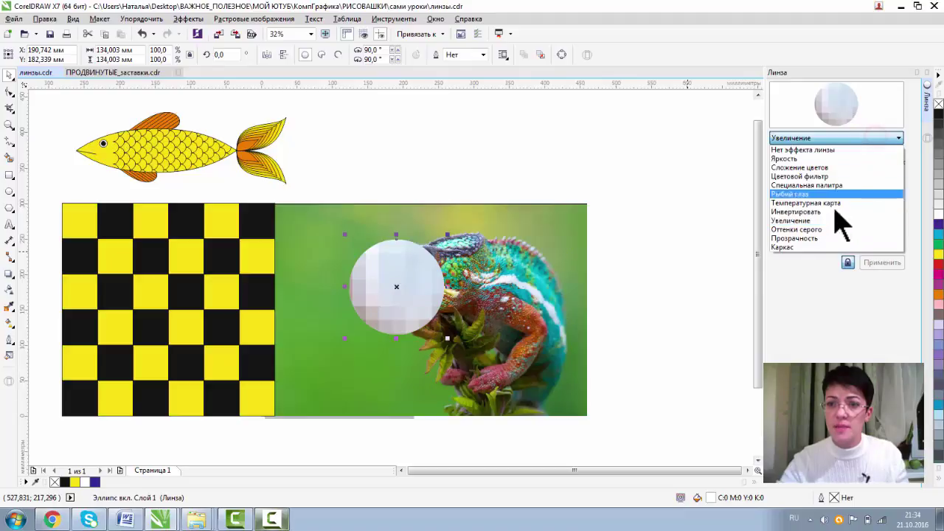
click(817, 230)
drag(411, 287, 407, 278)
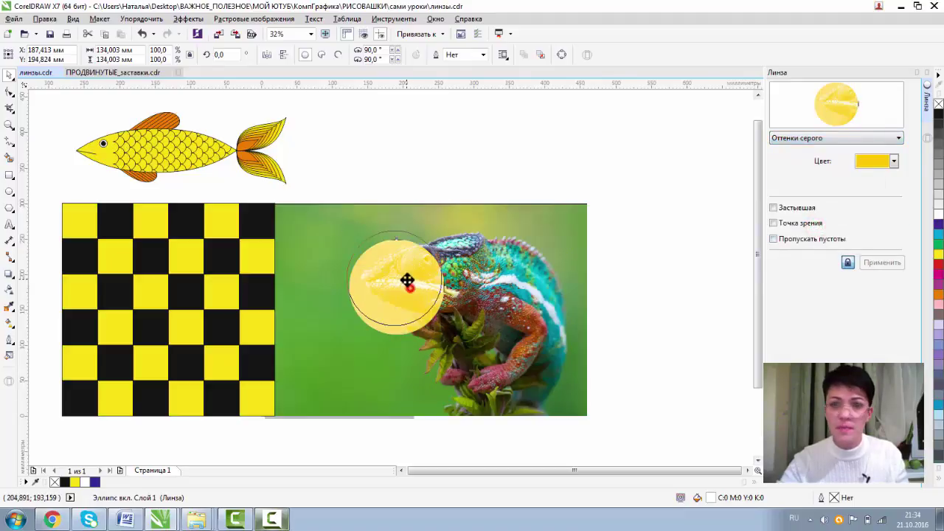
Try pale mauve, followed by crimson, as the grayscale lens's color and move the circle down onto the plant.
click(895, 162)
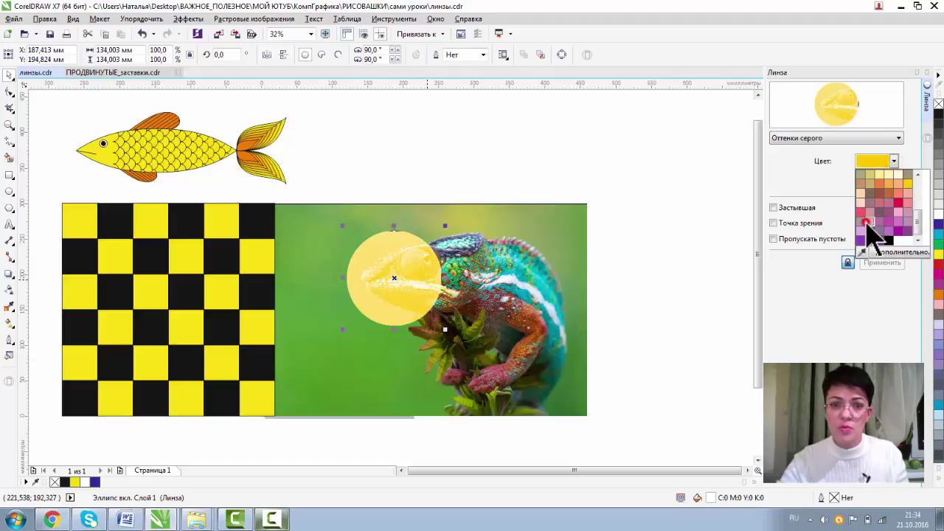
click(865, 223)
click(895, 161)
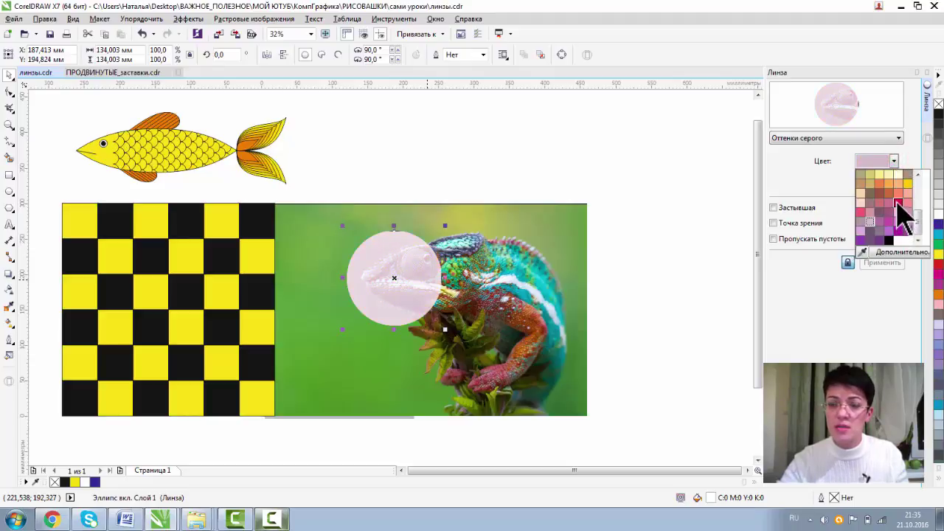
click(897, 201)
drag(401, 270, 469, 354)
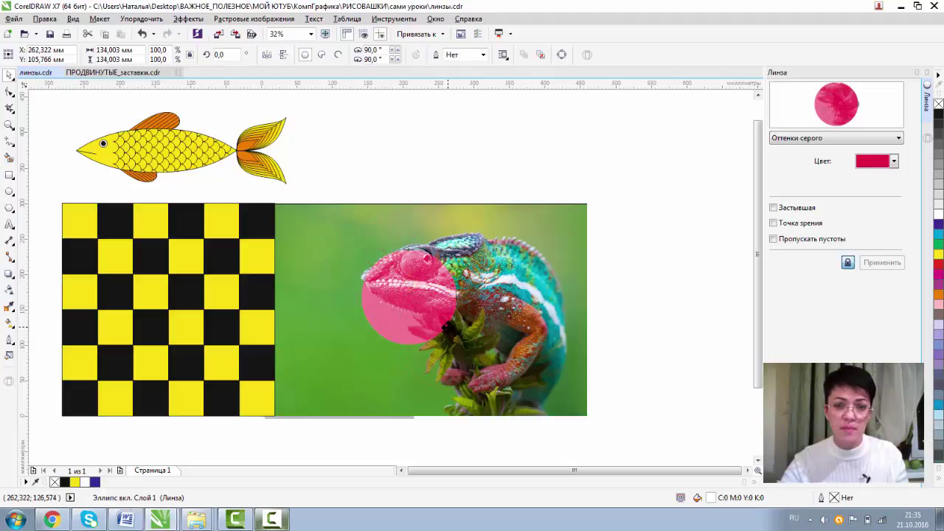
Change the lens effect to Transparency (Прозрачность), move it over the chameleon's head and change its color to khaki.
click(894, 161)
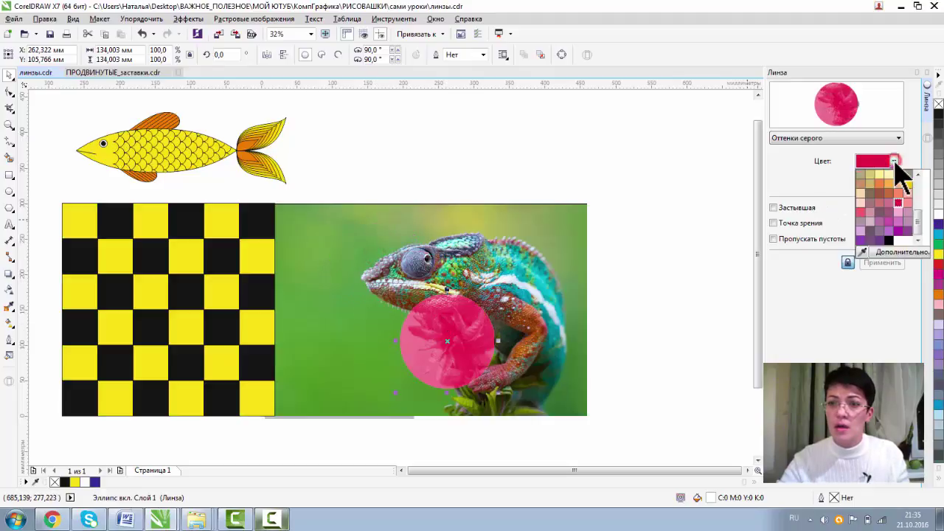
click(896, 139)
click(896, 138)
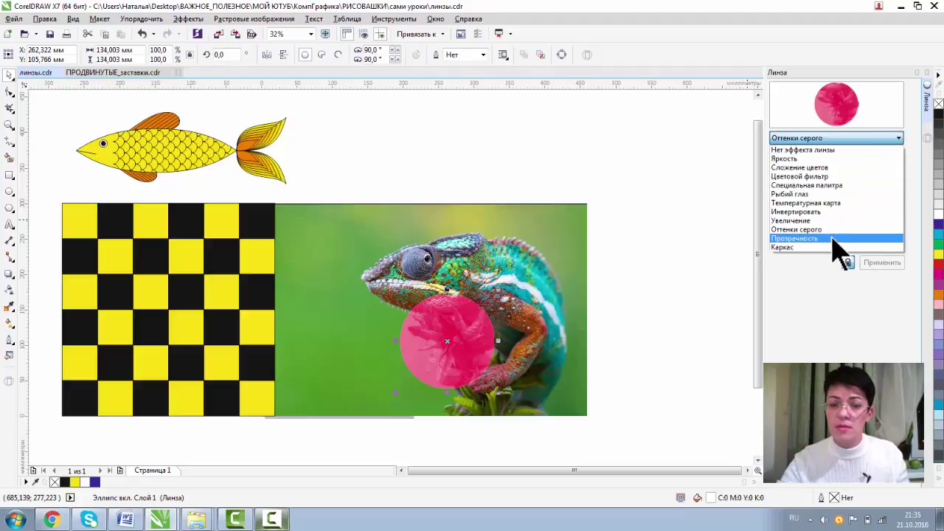
click(827, 238)
drag(460, 323, 388, 273)
click(891, 183)
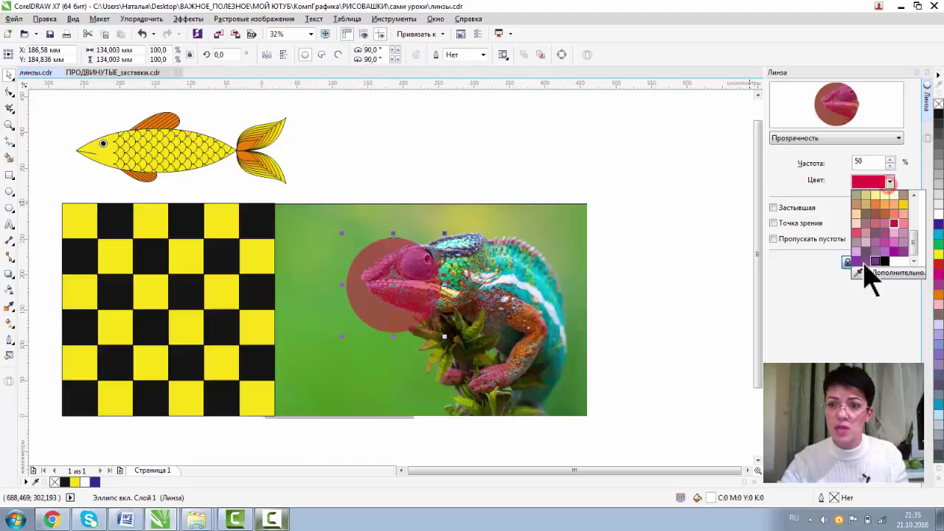
click(854, 194)
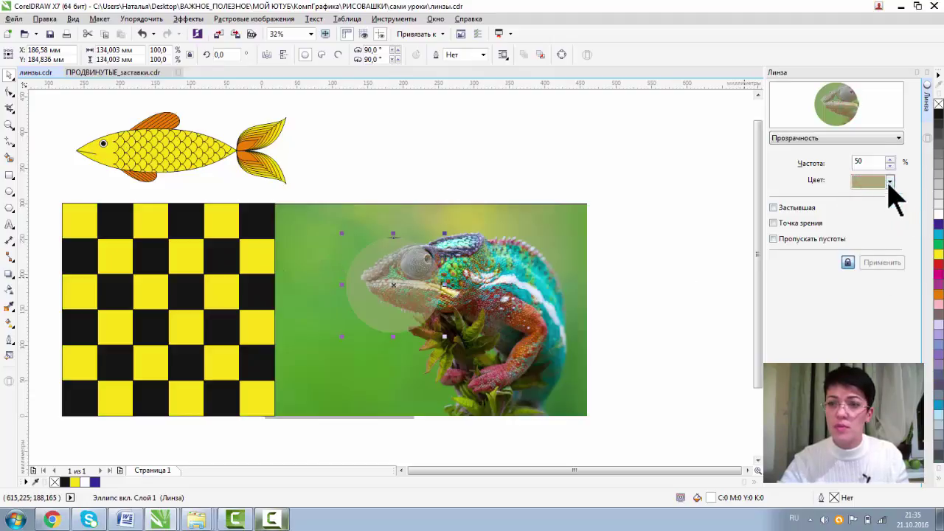
Change the lens effect to Wireframe (Каркас) and move the circle onto the upper part of the checkerboard.
click(869, 138)
click(804, 248)
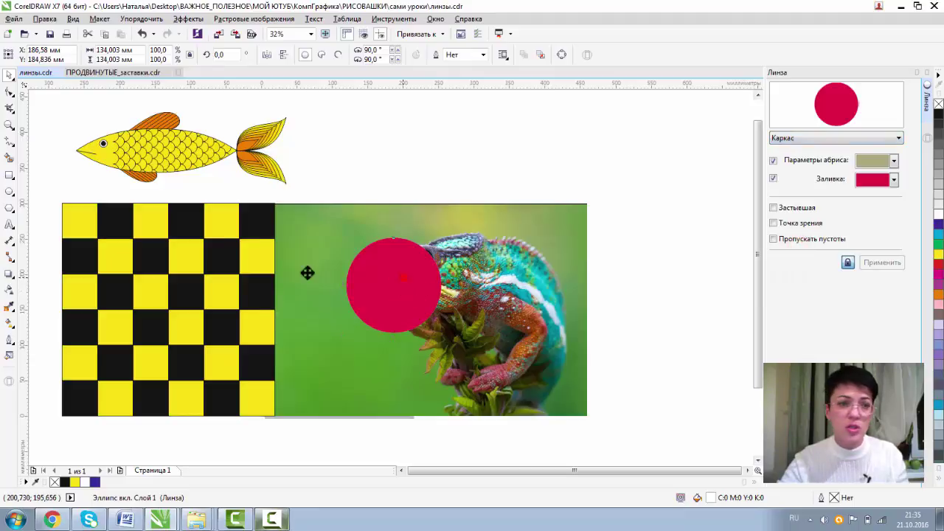
drag(418, 294, 206, 258)
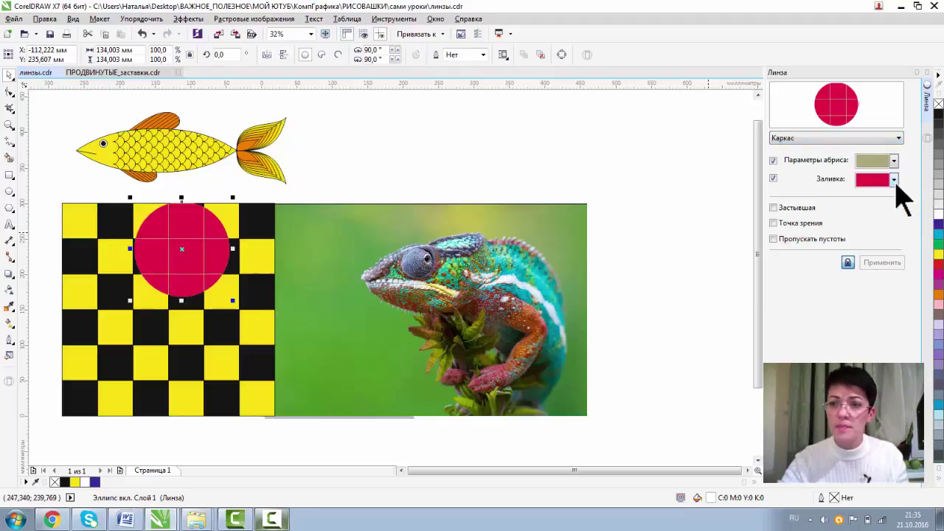
Turn off the wireframe lens's fill (Заливка) and move the circle over the fish's body.
click(894, 180)
click(774, 179)
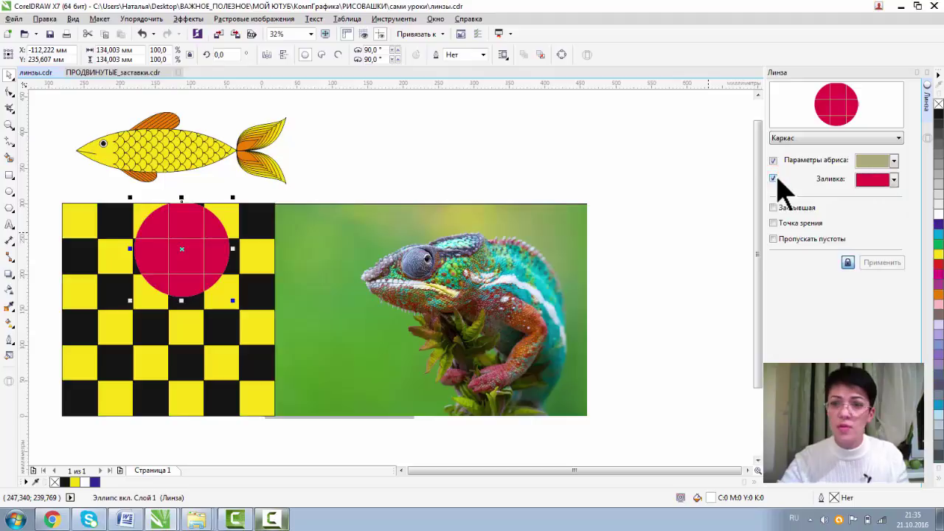
click(773, 179)
drag(169, 268, 120, 143)
Move the wireframe lens so that it covers the fish's head and the front part of its body.
click(9, 121)
drag(75, 116, 238, 212)
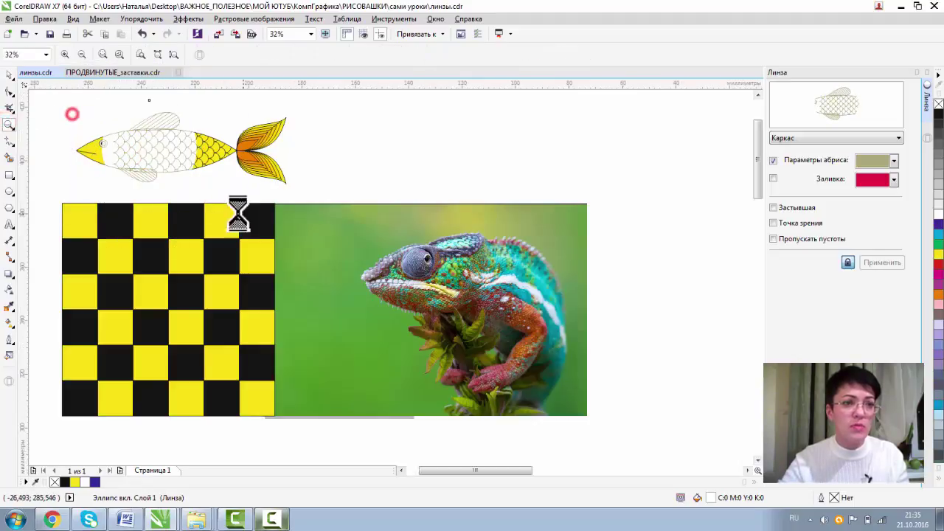
click(9, 75)
drag(350, 218, 405, 231)
drag(443, 411, 243, 282)
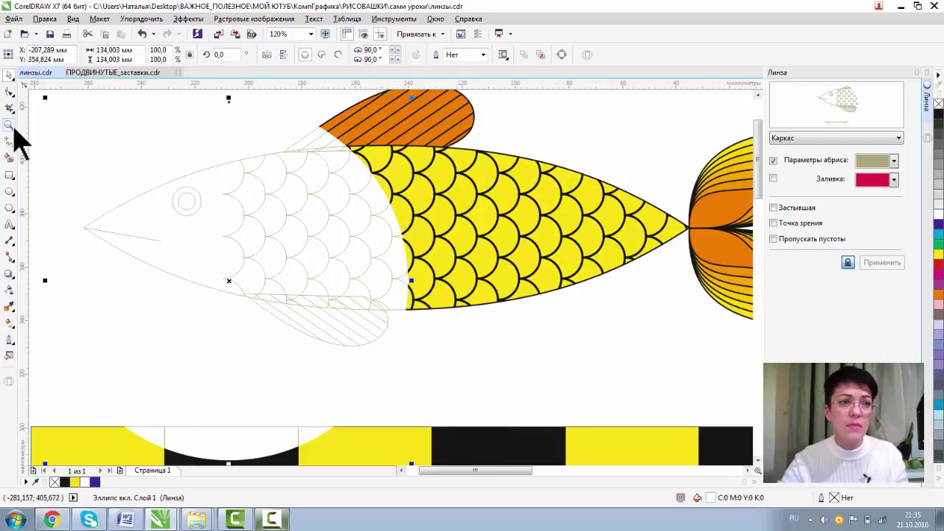
click(10, 124)
click(82, 53)
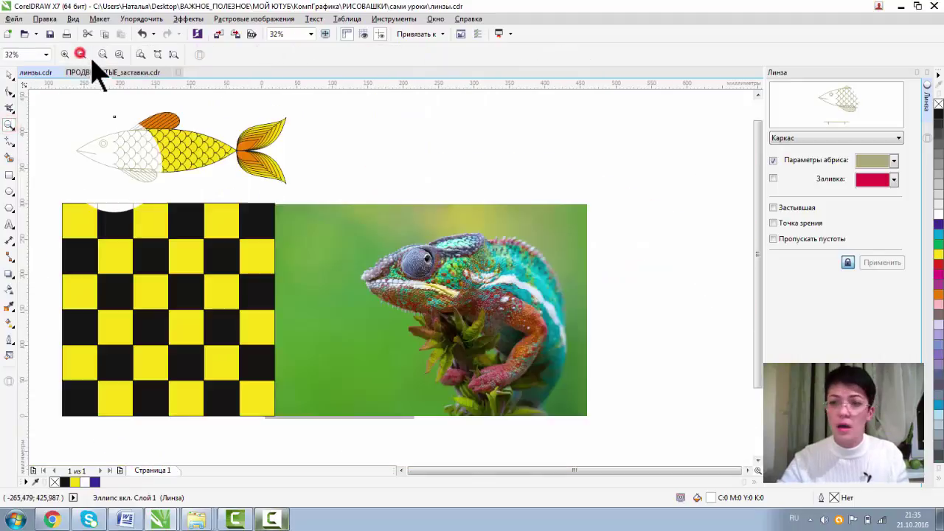
click(9, 76)
click(823, 138)
click(684, 170)
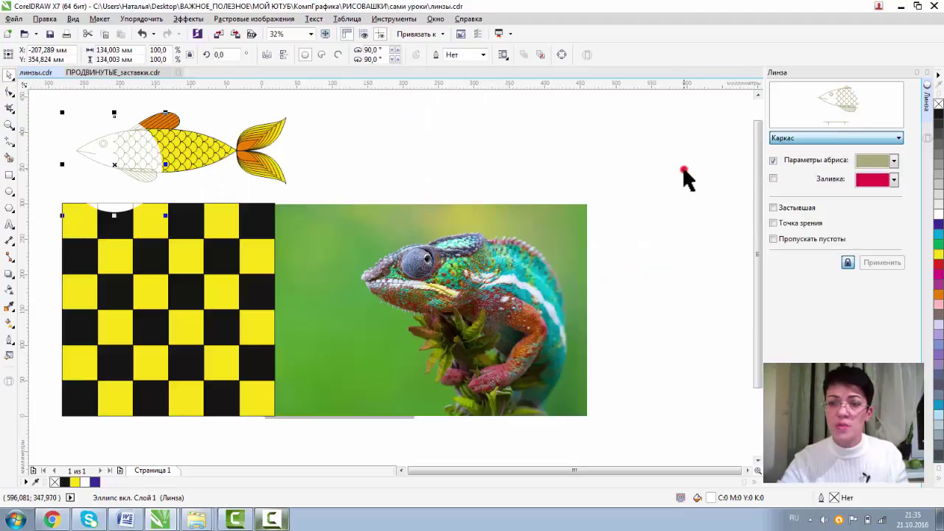